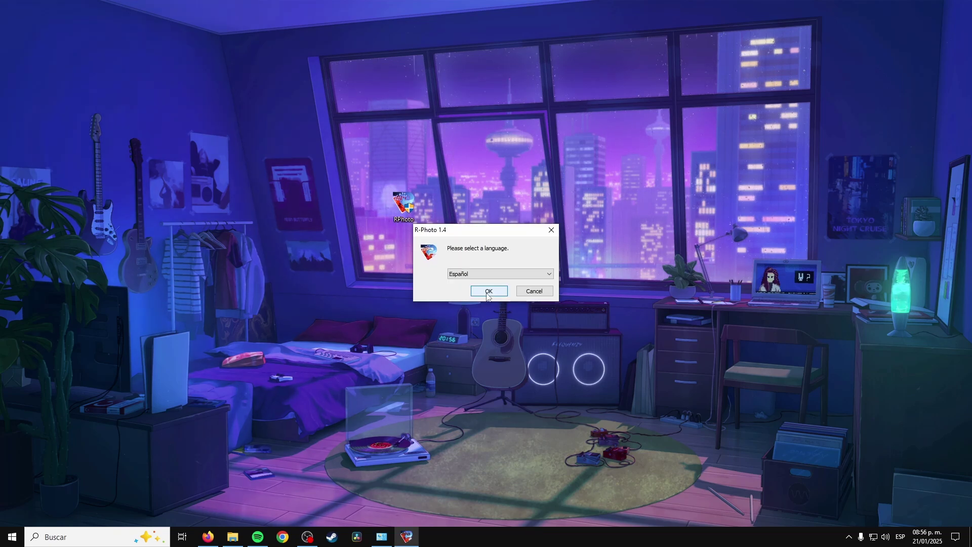
Start the R-Photo 1.4 setup in Español, acknowledge the overwrite warning and keep the option to install on this computer
click(488, 292)
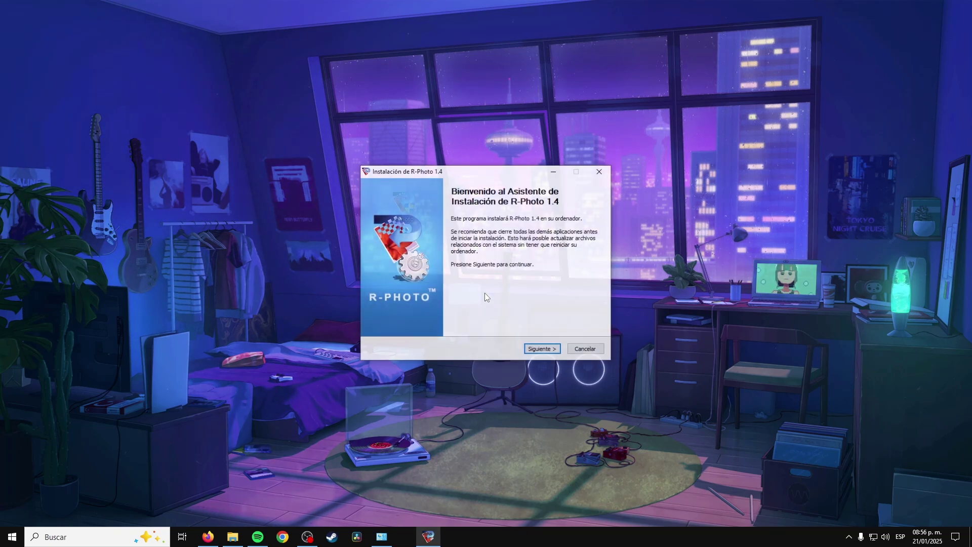
click(537, 349)
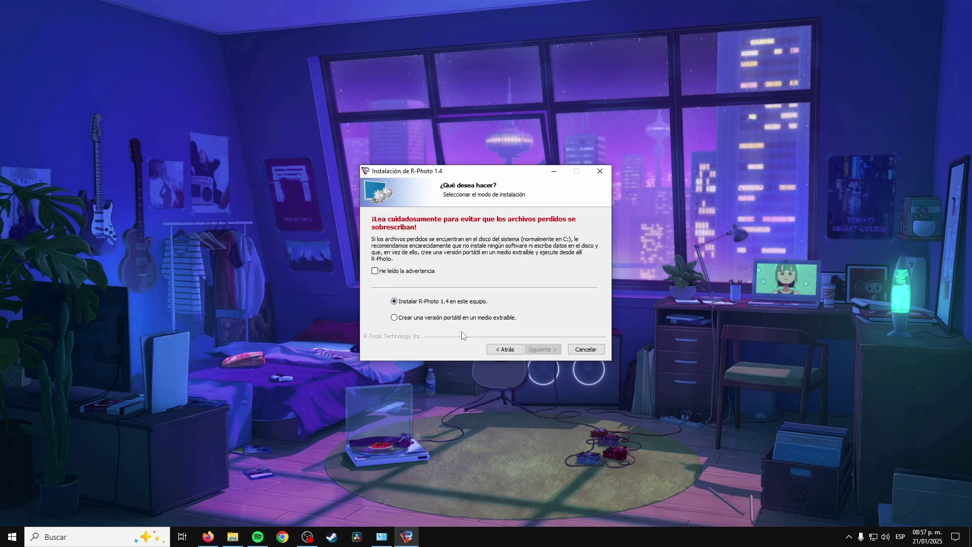
click(375, 272)
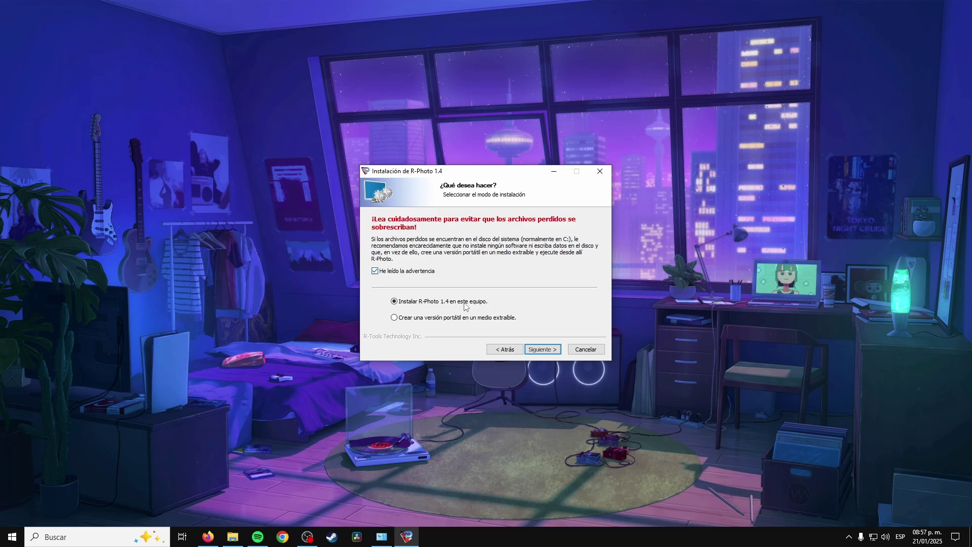
click(543, 350)
Accept the licence terms, install R-Photo with the default folders and finish the setup with the program launching
click(450, 326)
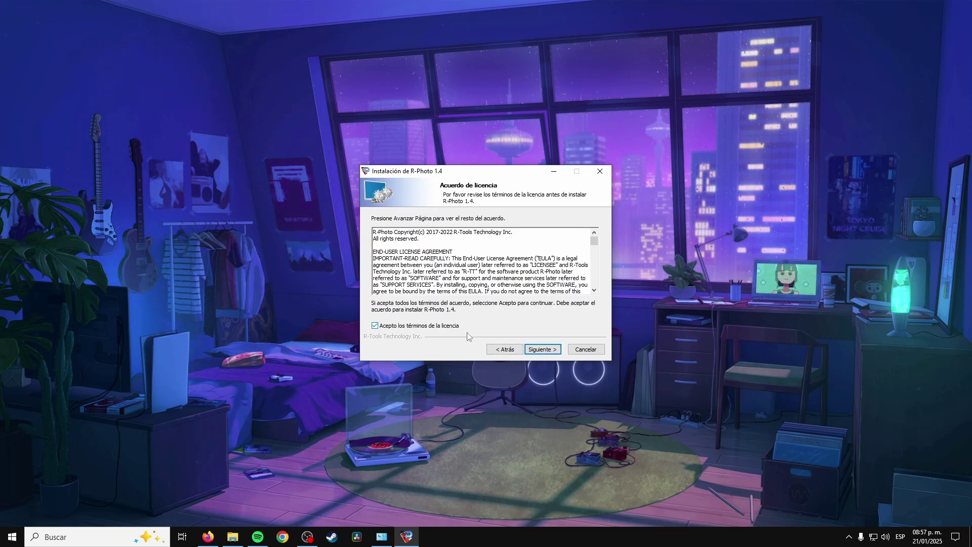
click(542, 350)
click(541, 350)
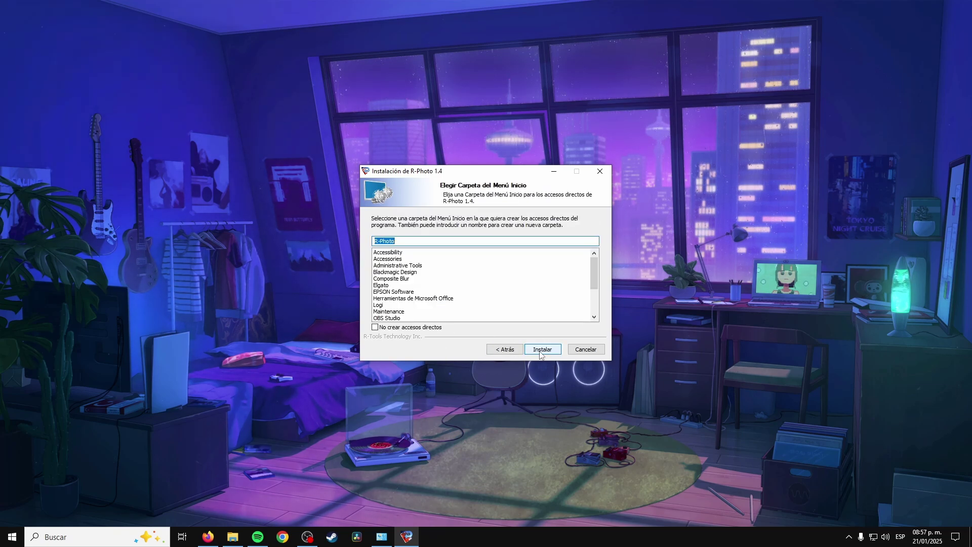
click(540, 351)
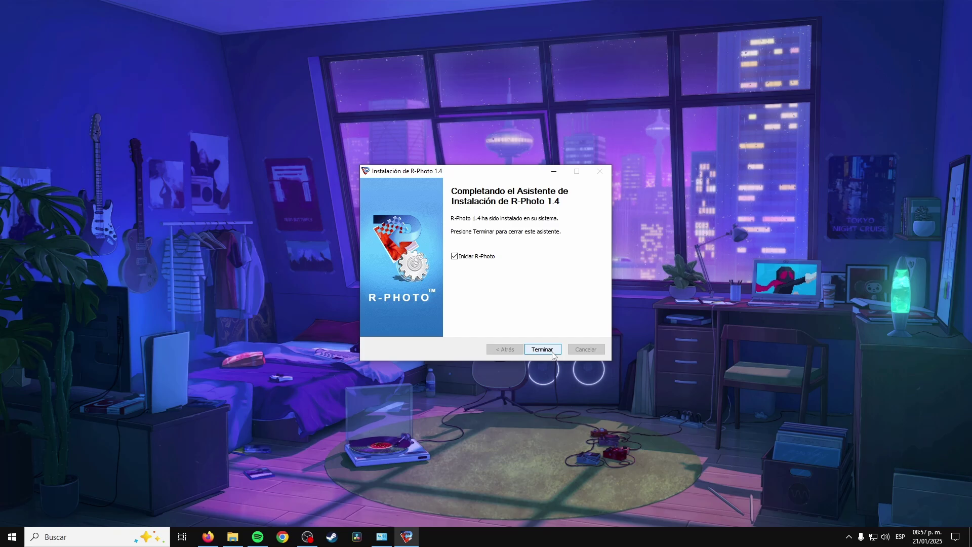
click(551, 350)
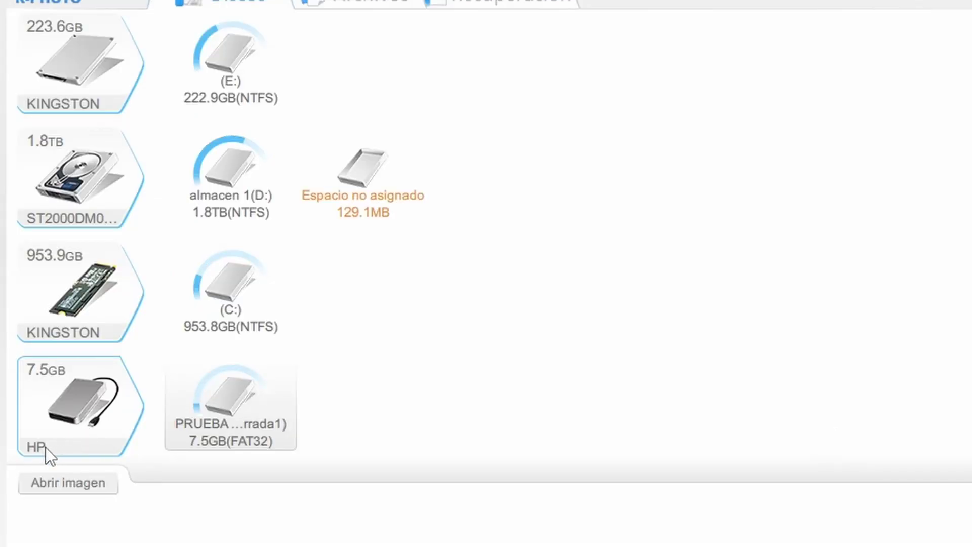
Show the files on the HP drive's 7.5 GB FAT32 partition, PRUEBA USB
mouse_move(180, 445)
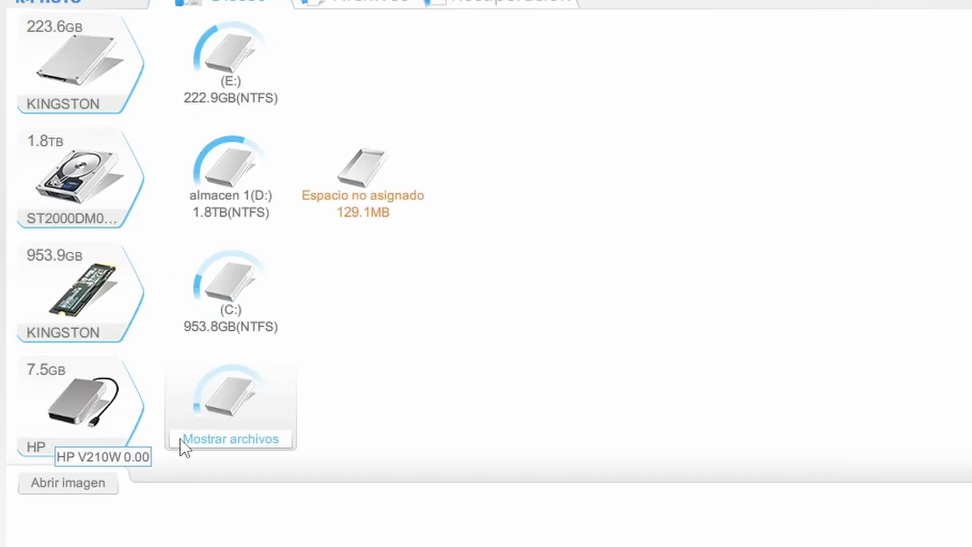
click(245, 440)
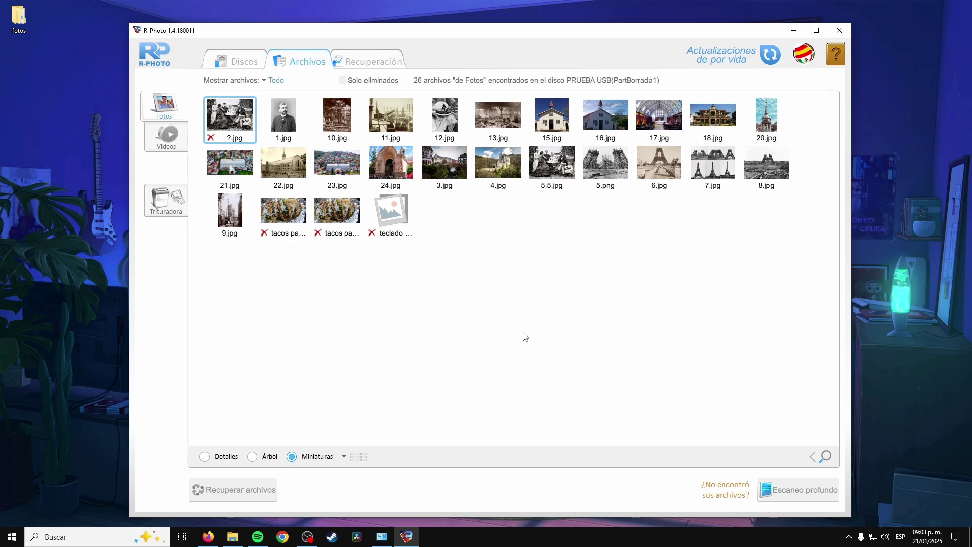
Switch to File Explorer and examine the drives listed under Este equipo
click(233, 536)
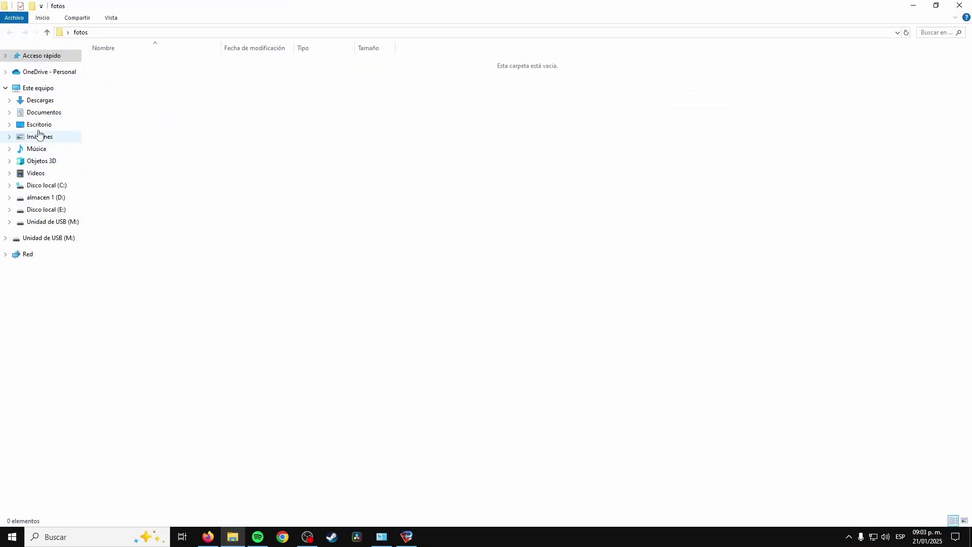
click(43, 90)
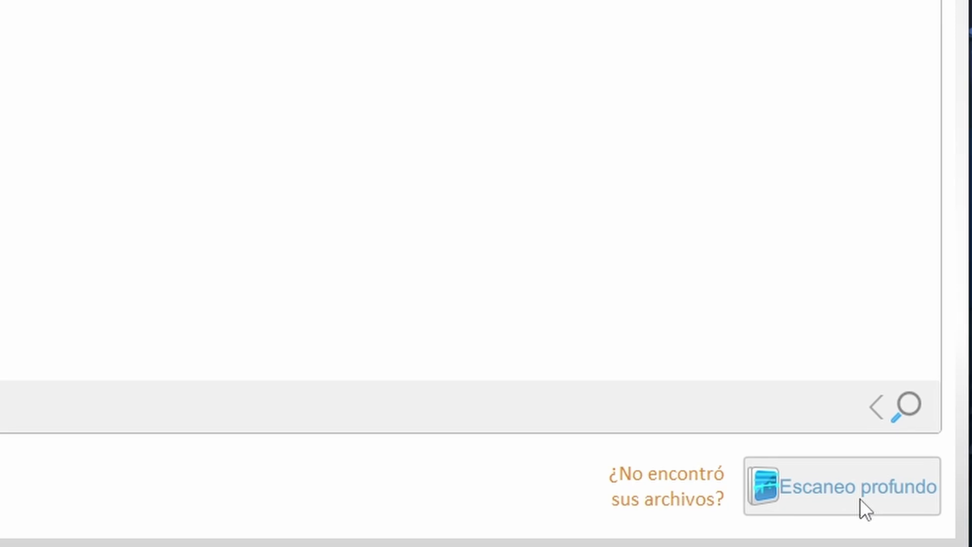
Start a deep scan of the PRUEBA USB partition and view the Videos category
click(860, 498)
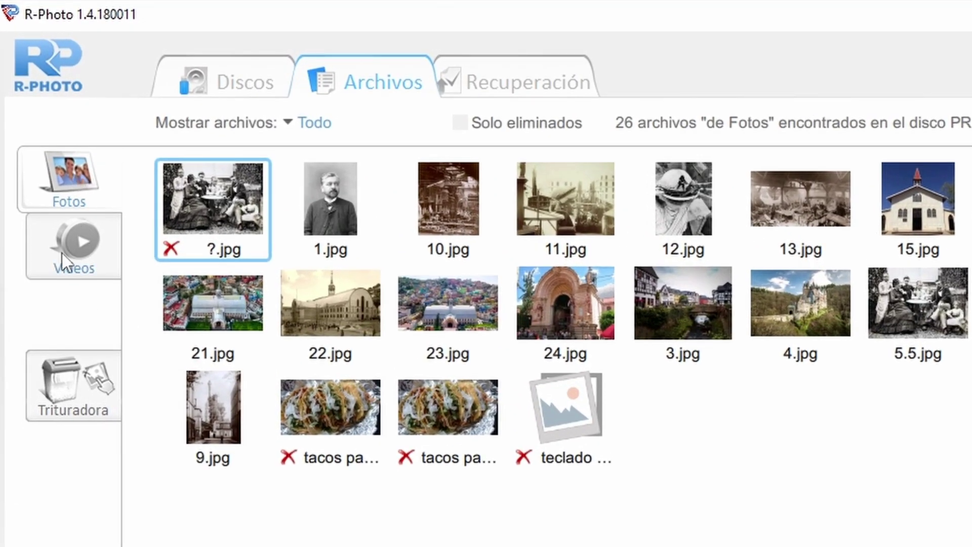
click(64, 261)
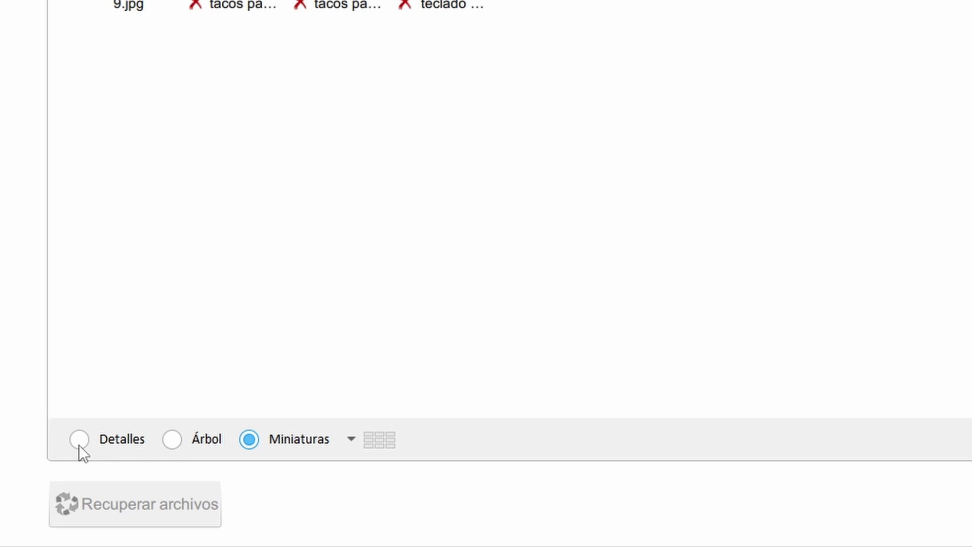
Display the found photos in the Detalles view and select all of them for recovery
click(78, 444)
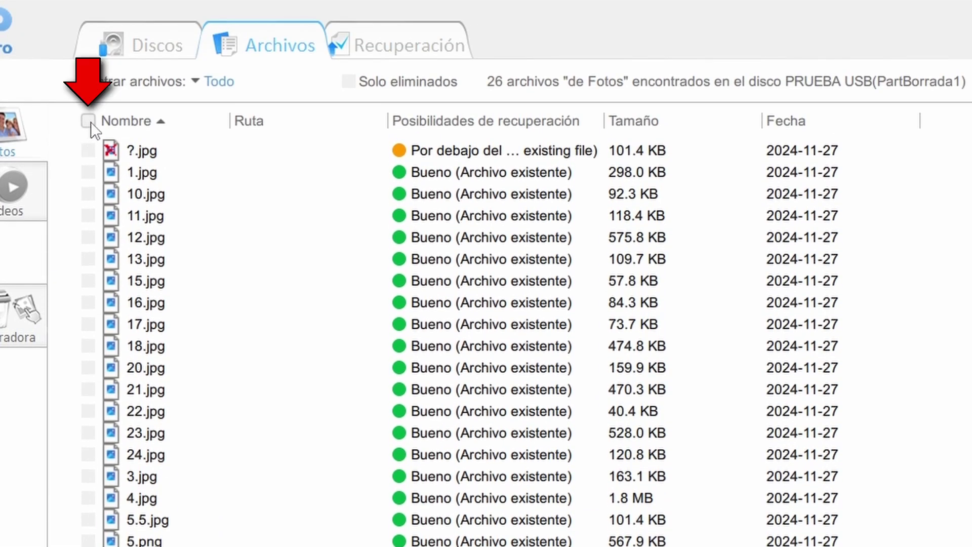
click(88, 120)
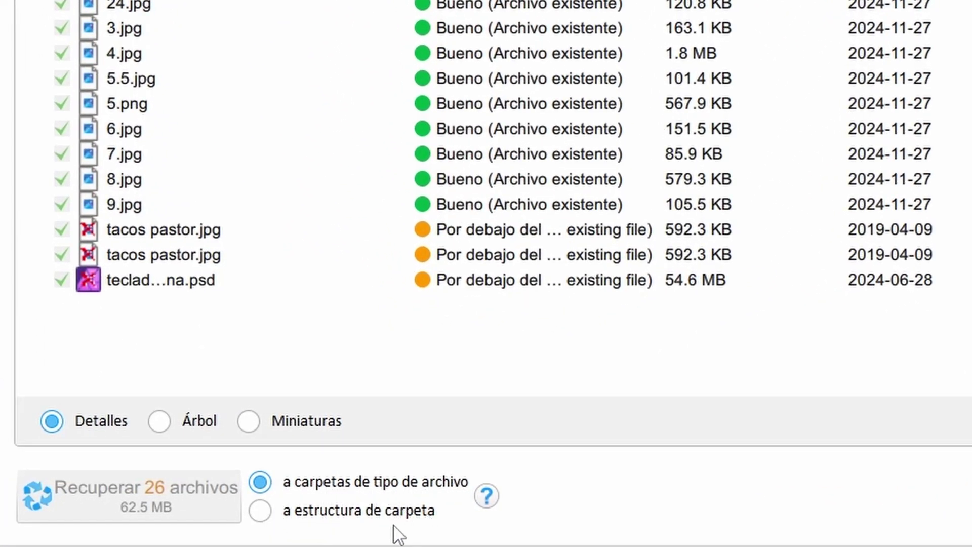
Recover the selected photos with their folder structure into the fotos folder on the Escritorio
click(260, 511)
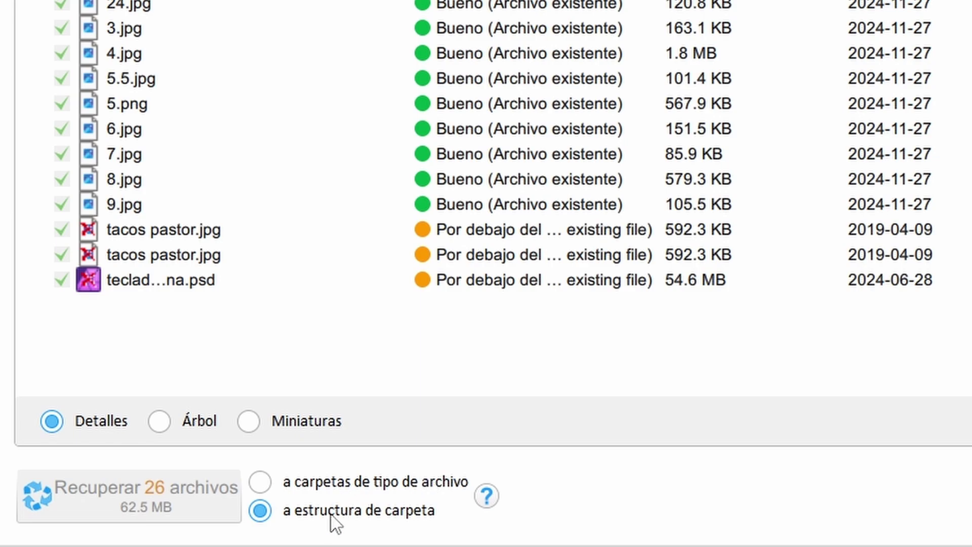
click(129, 500)
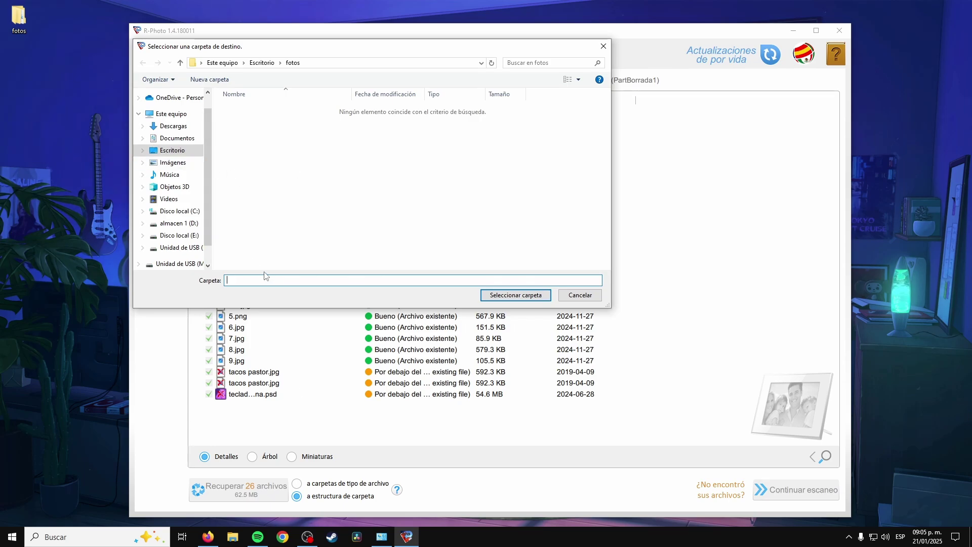
click(179, 150)
click(245, 133)
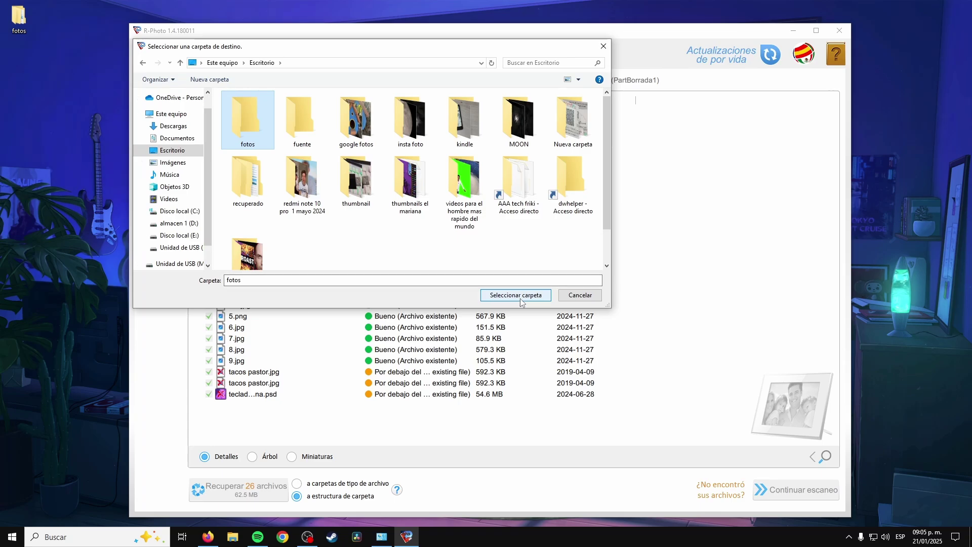
click(520, 298)
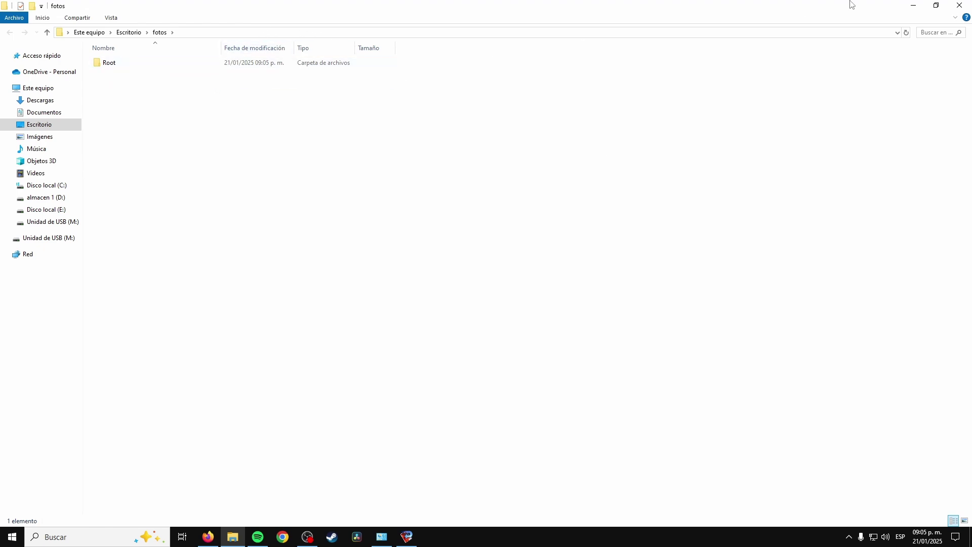
Close the destination window, minimize R-Photo and open the recovered Root folder inside fotos from the desktop
click(963, 7)
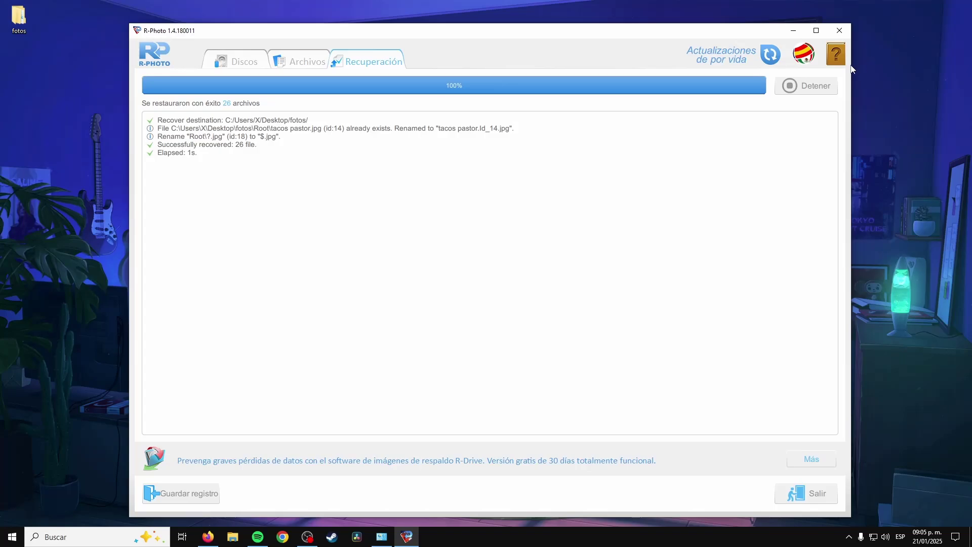
click(792, 29)
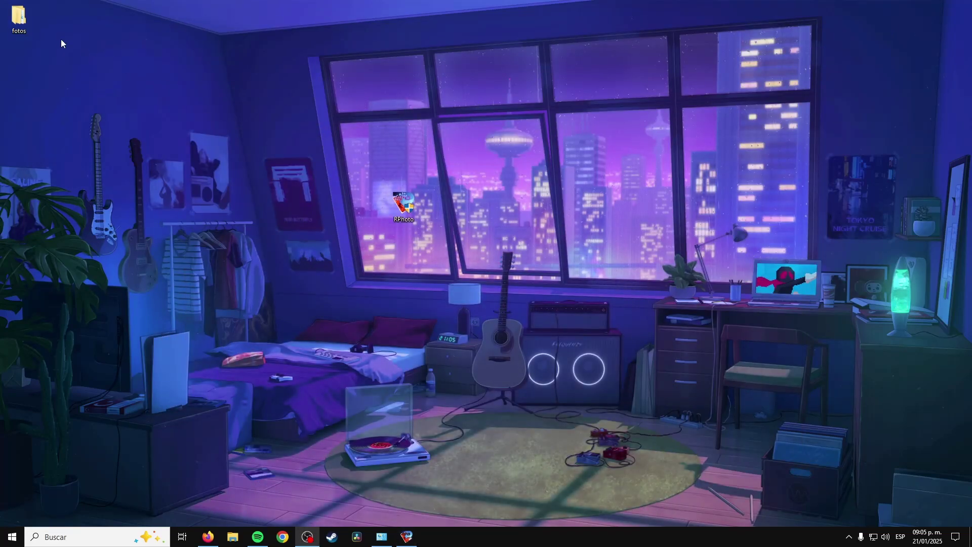
double_click(20, 21)
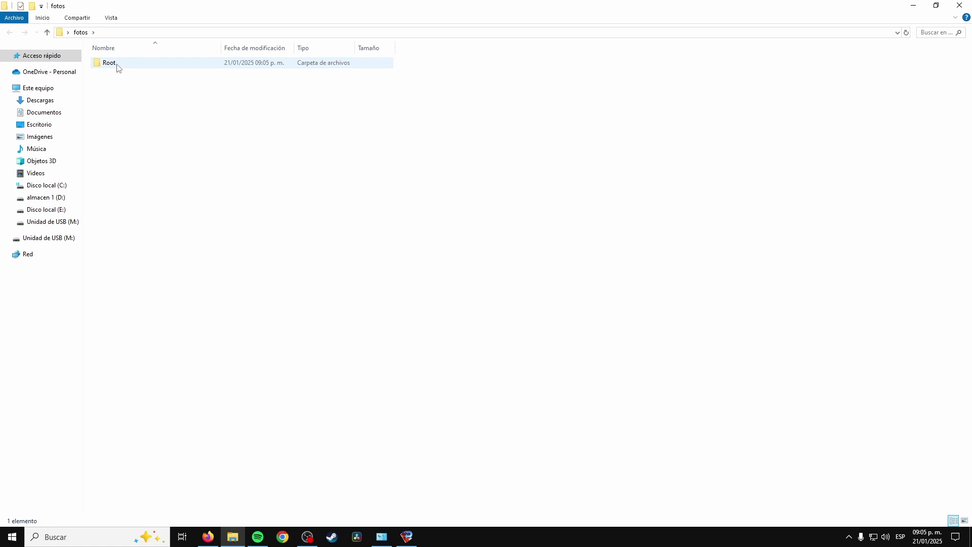
double_click(110, 63)
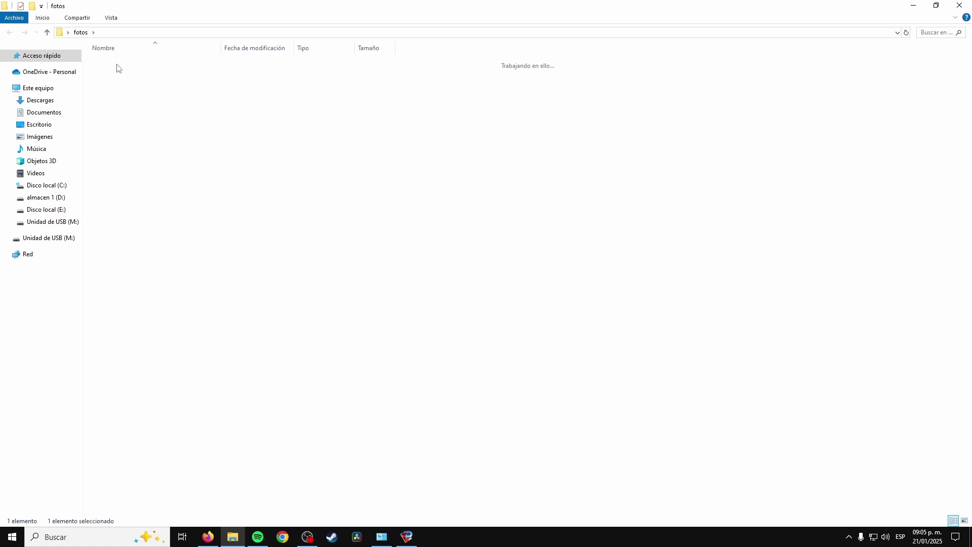
Check the recovered photos $.jpg, 6.jpg and 18.jpg in the image viewer, and close the viewer and the Root folder
double_click(122, 86)
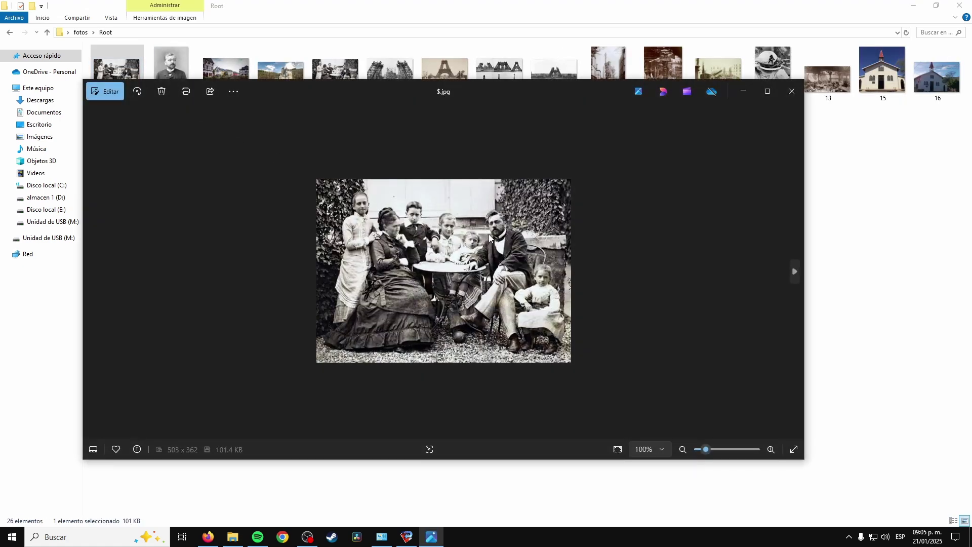
click(792, 91)
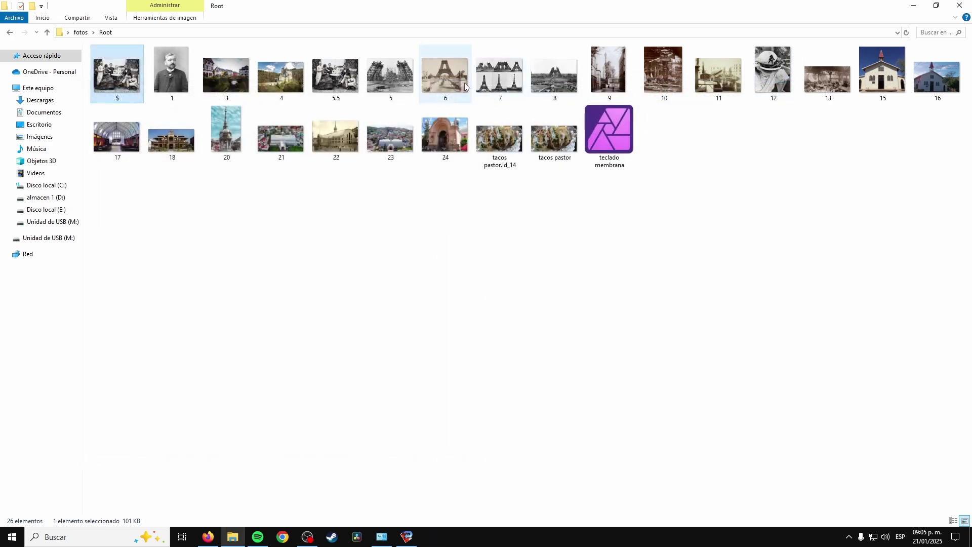
double_click(442, 84)
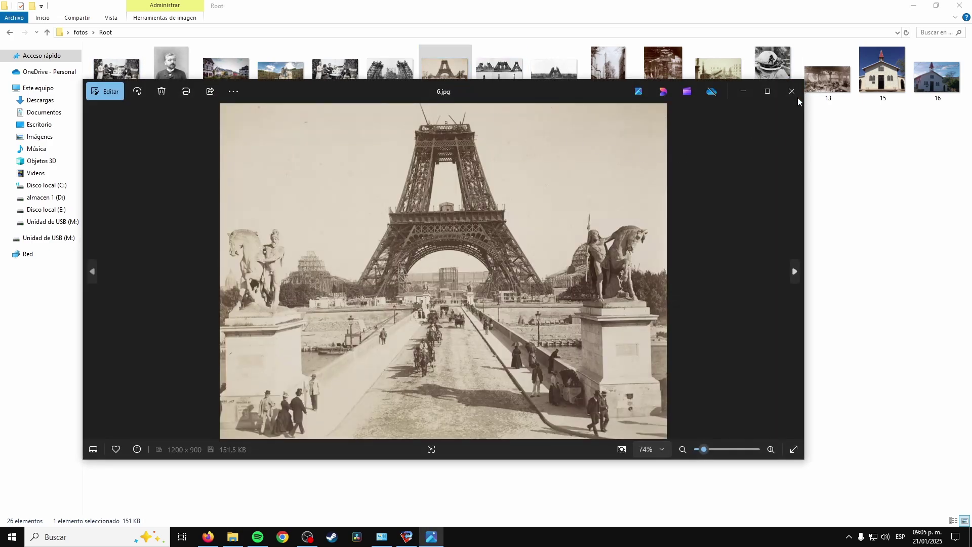
click(768, 91)
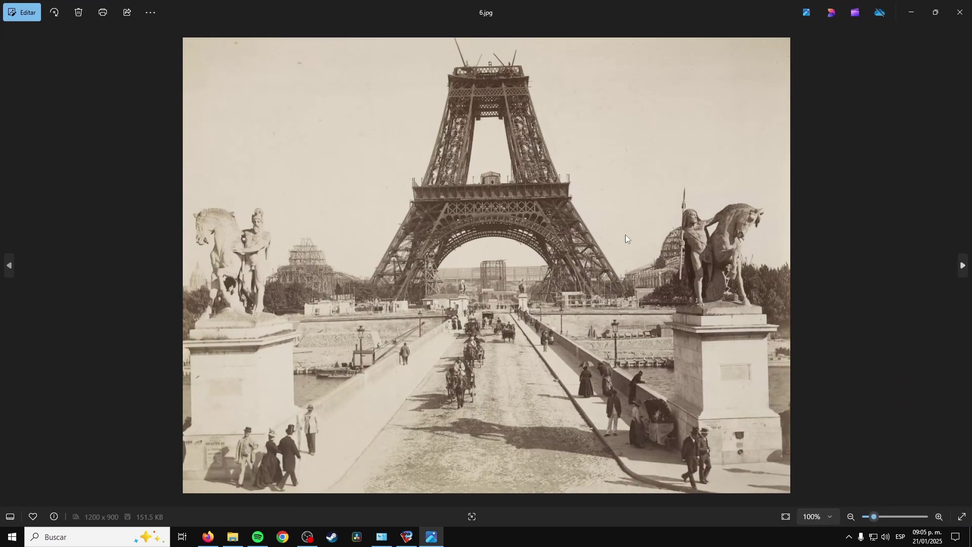
click(960, 12)
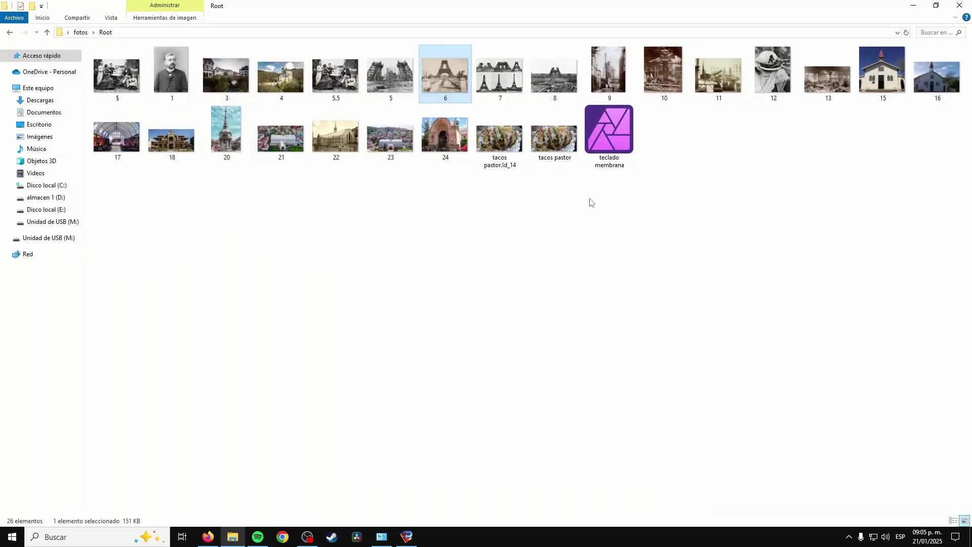
double_click(184, 133)
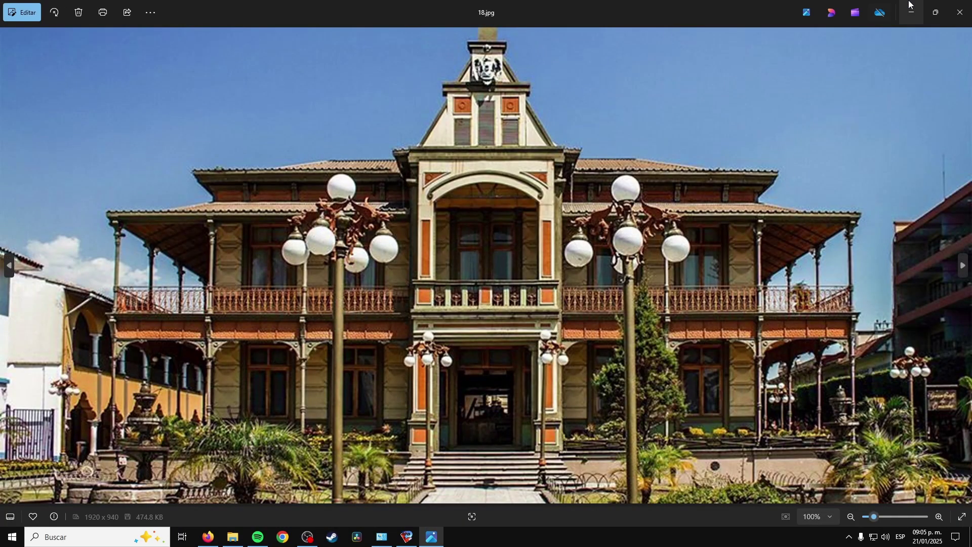
click(960, 12)
click(958, 7)
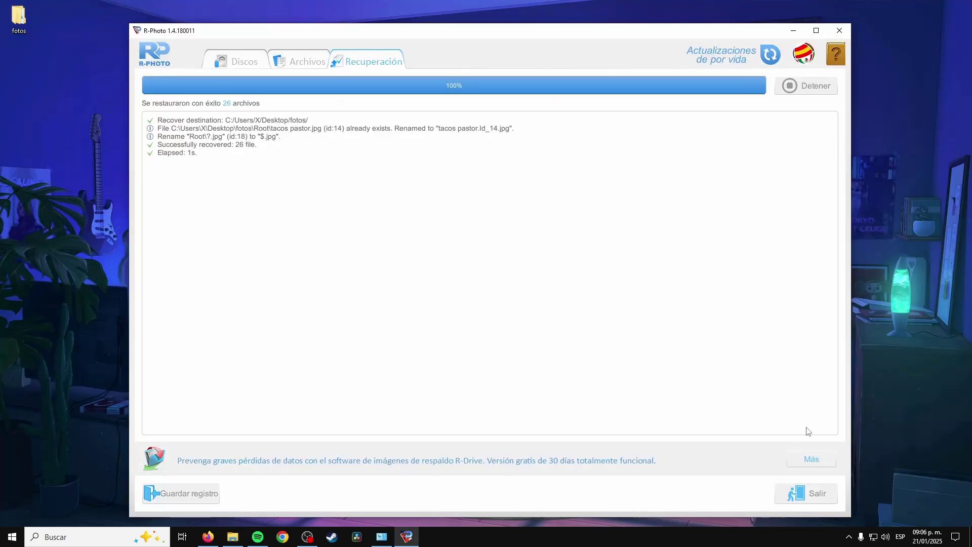